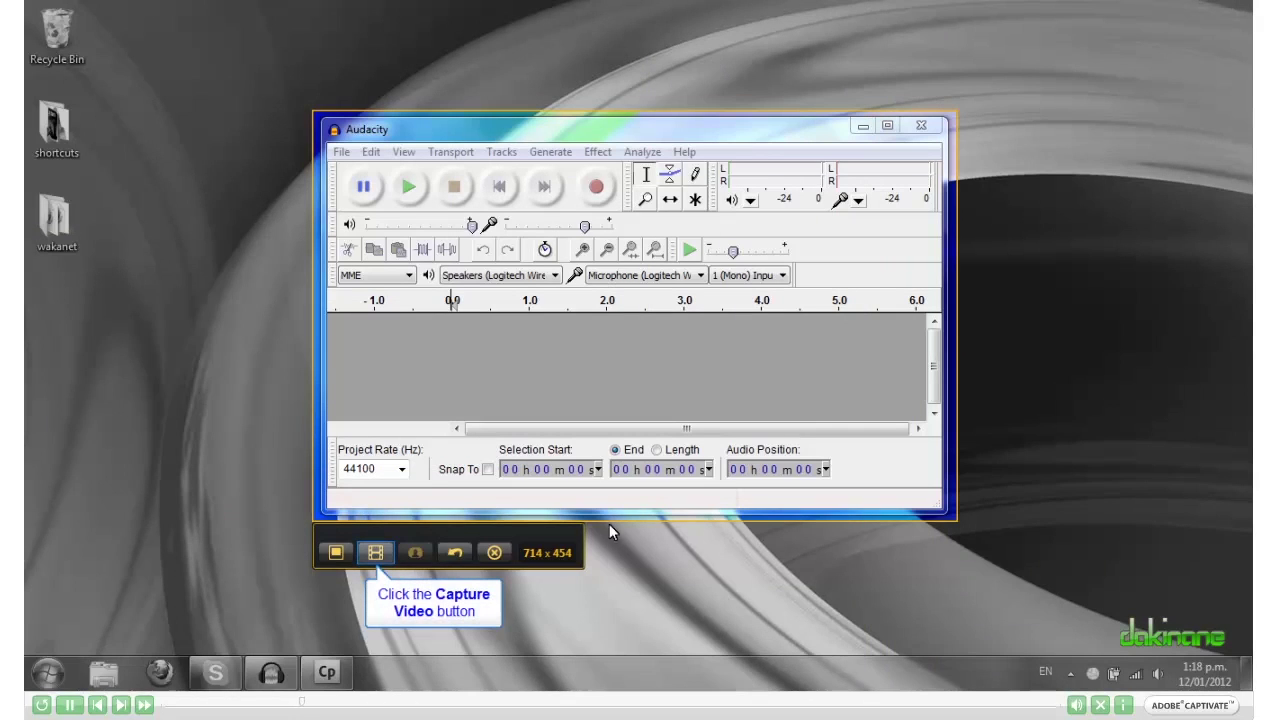
# - Video-capture Audacity recording a three-second voice clip with the Logitech microphone as input
pyautogui.click(376, 552)
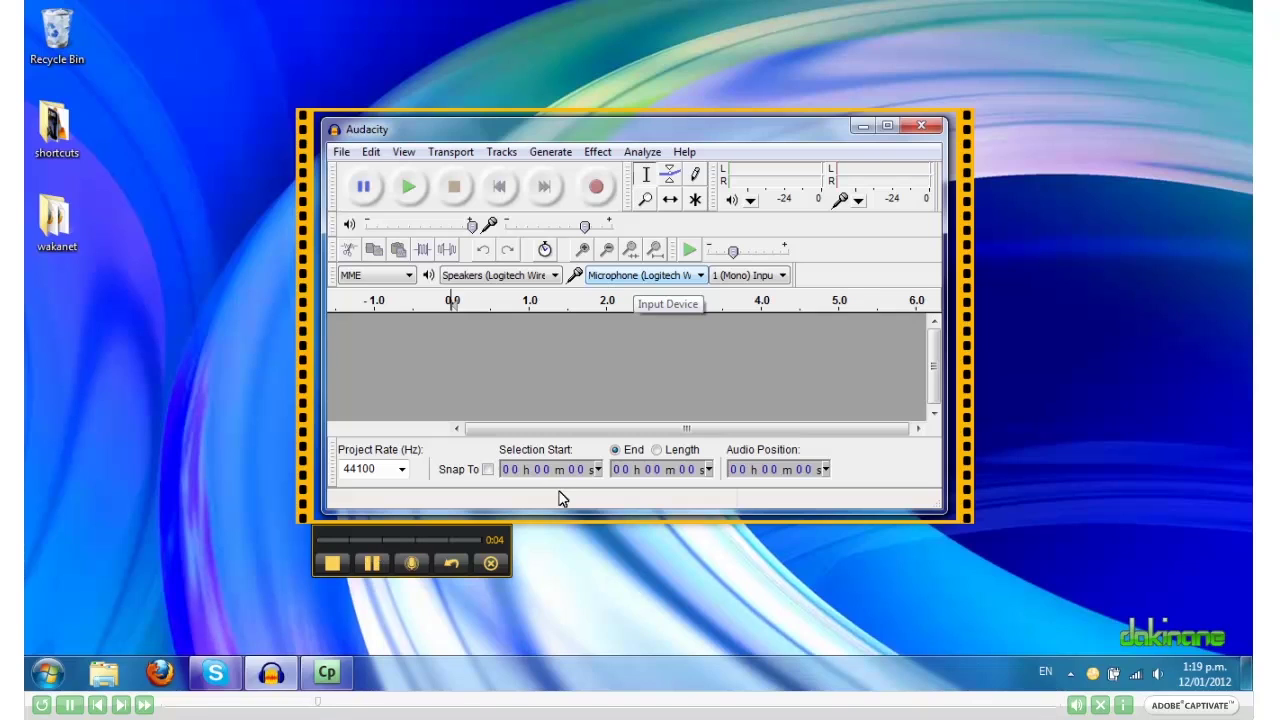
pyautogui.click(633, 283)
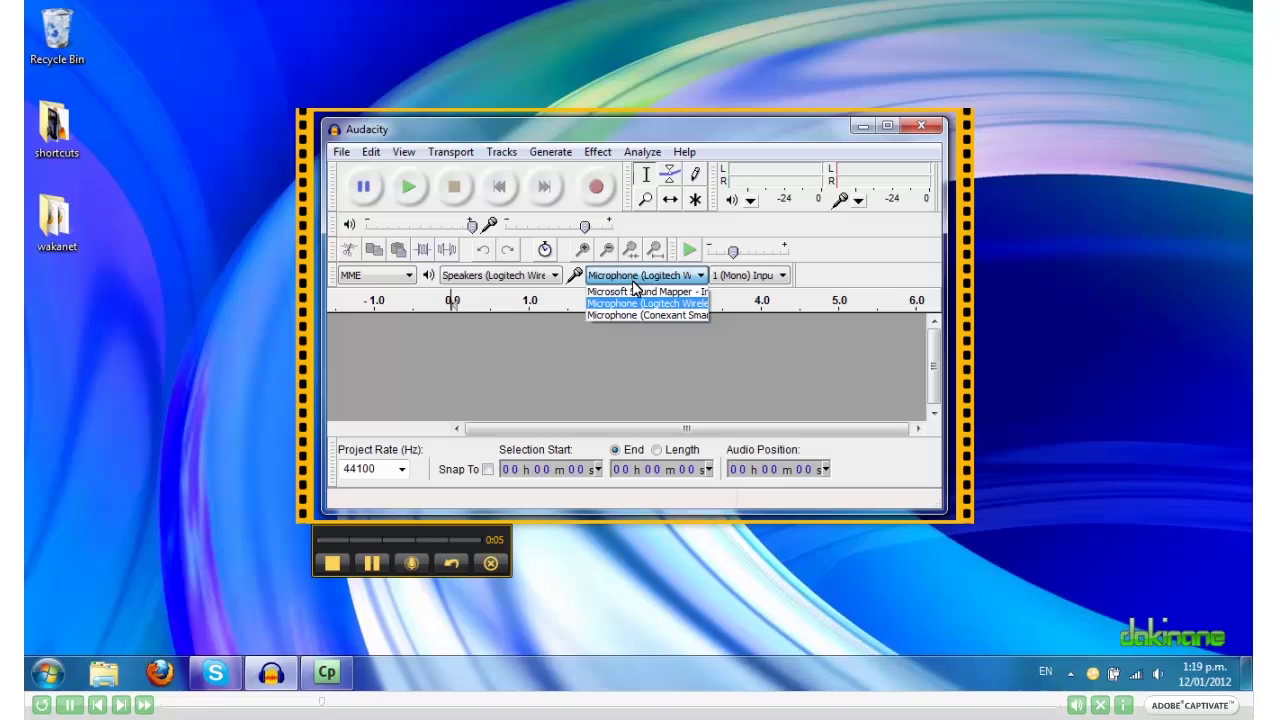
pyautogui.click(633, 301)
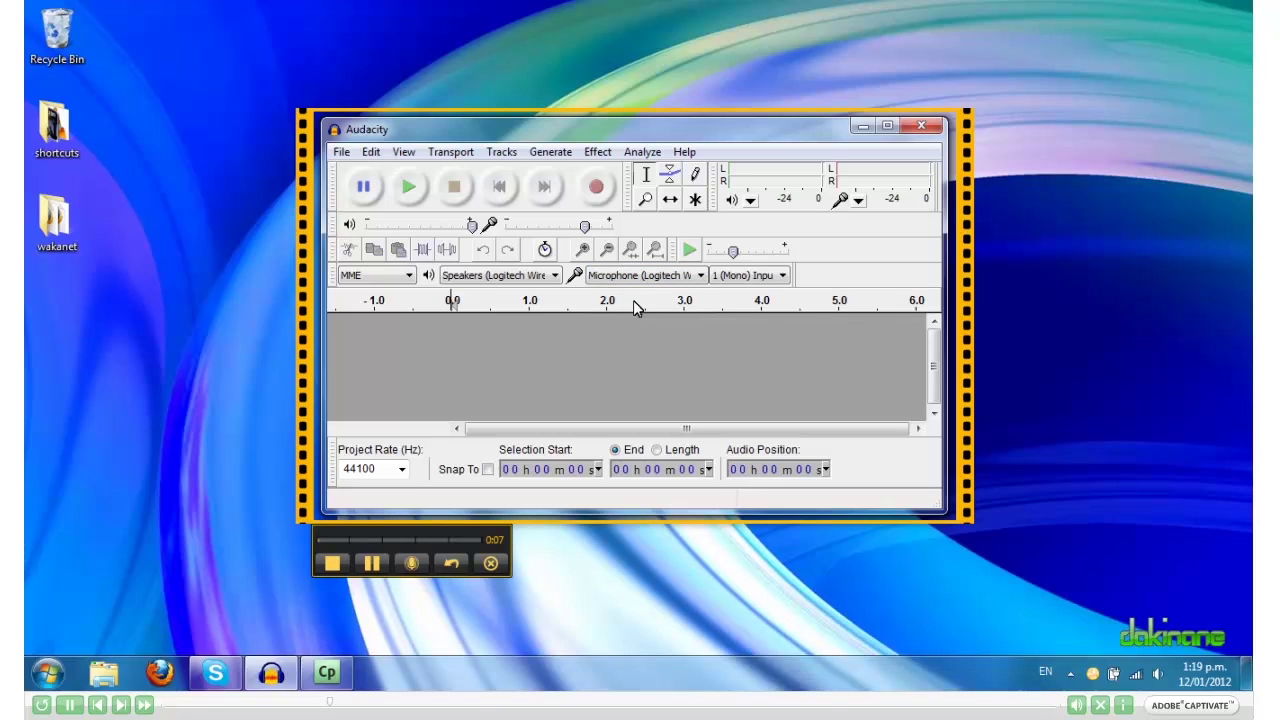
pyautogui.click(595, 188)
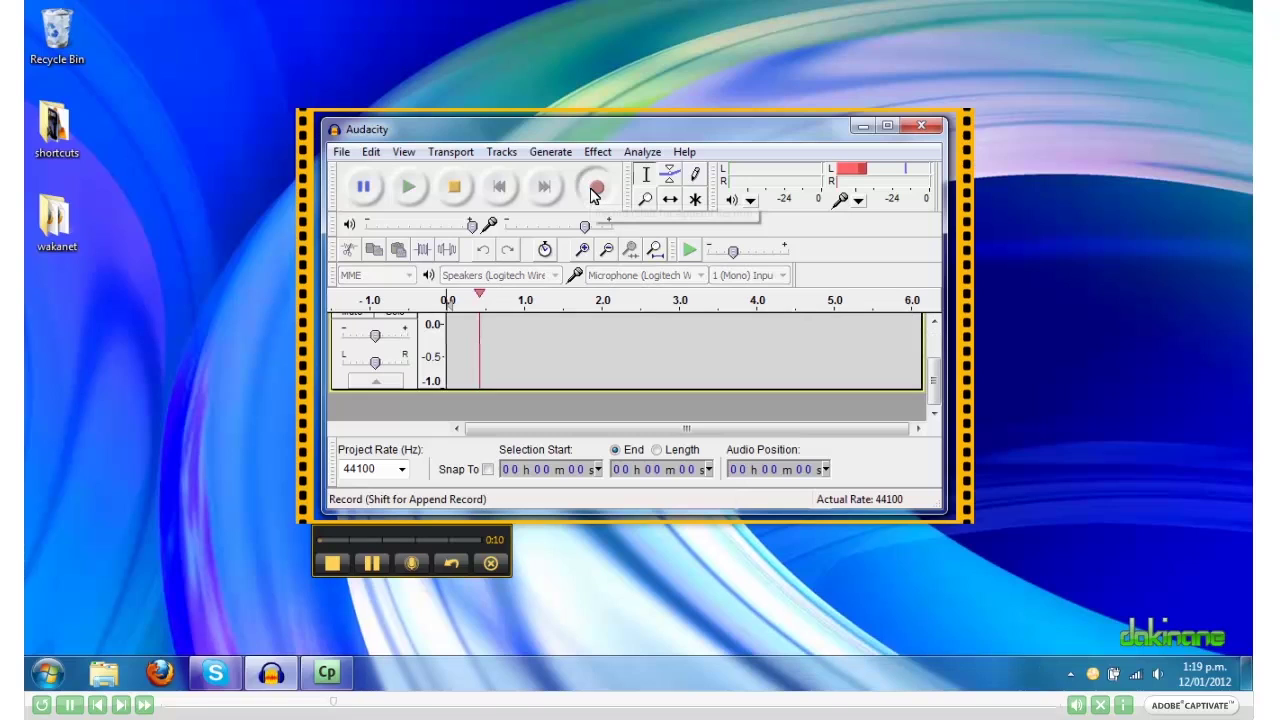
pyautogui.click(453, 188)
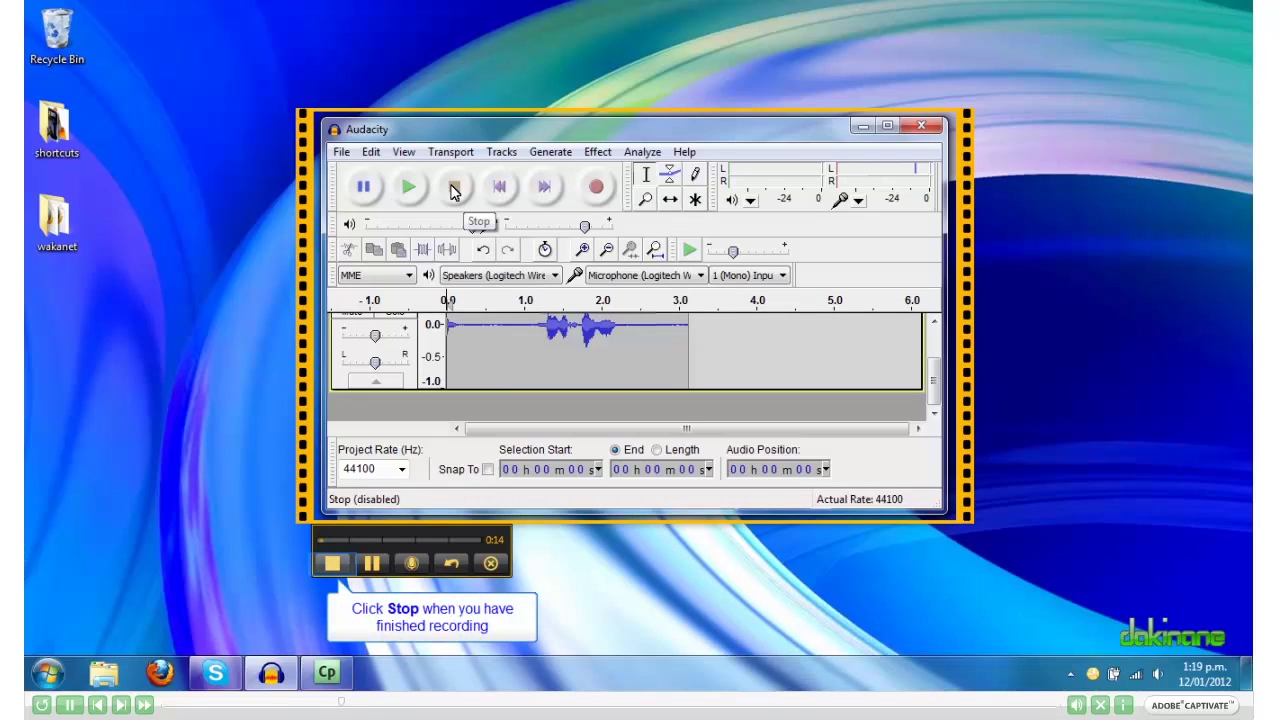
# - Stop the Jing capture and play back the 2012-01-12_1319 preview
pyautogui.click(331, 563)
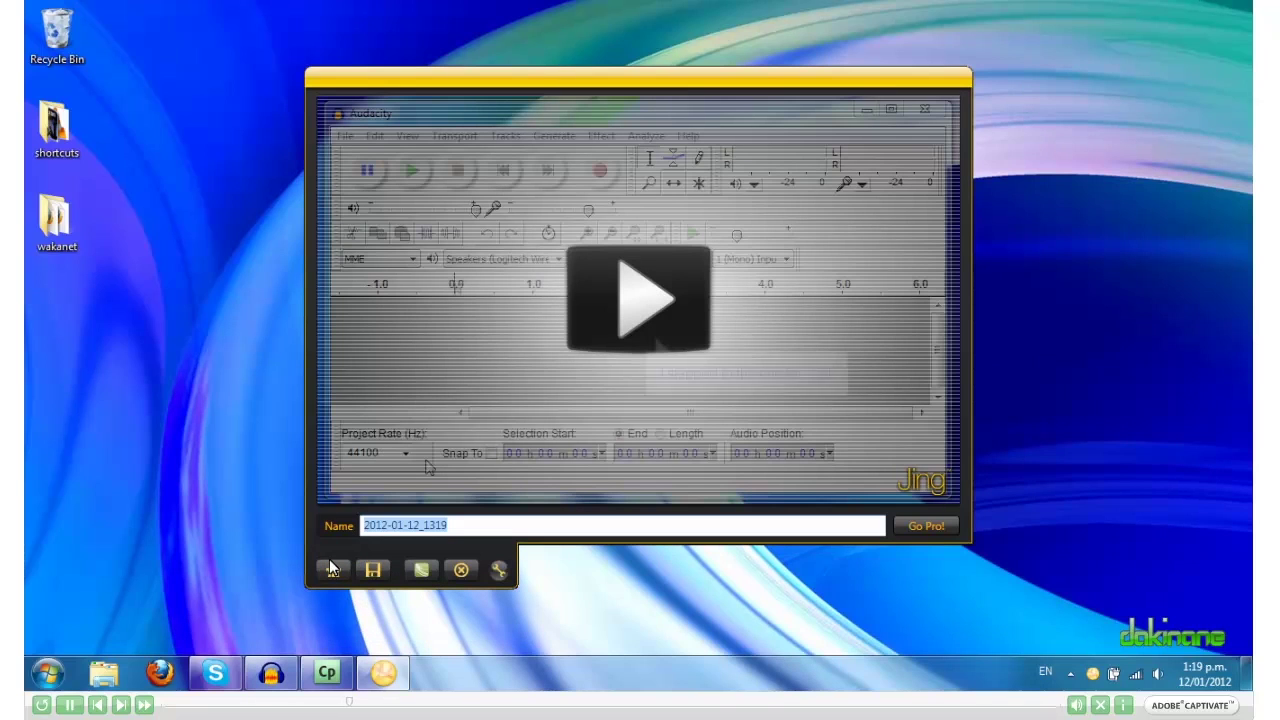
pyautogui.click(638, 305)
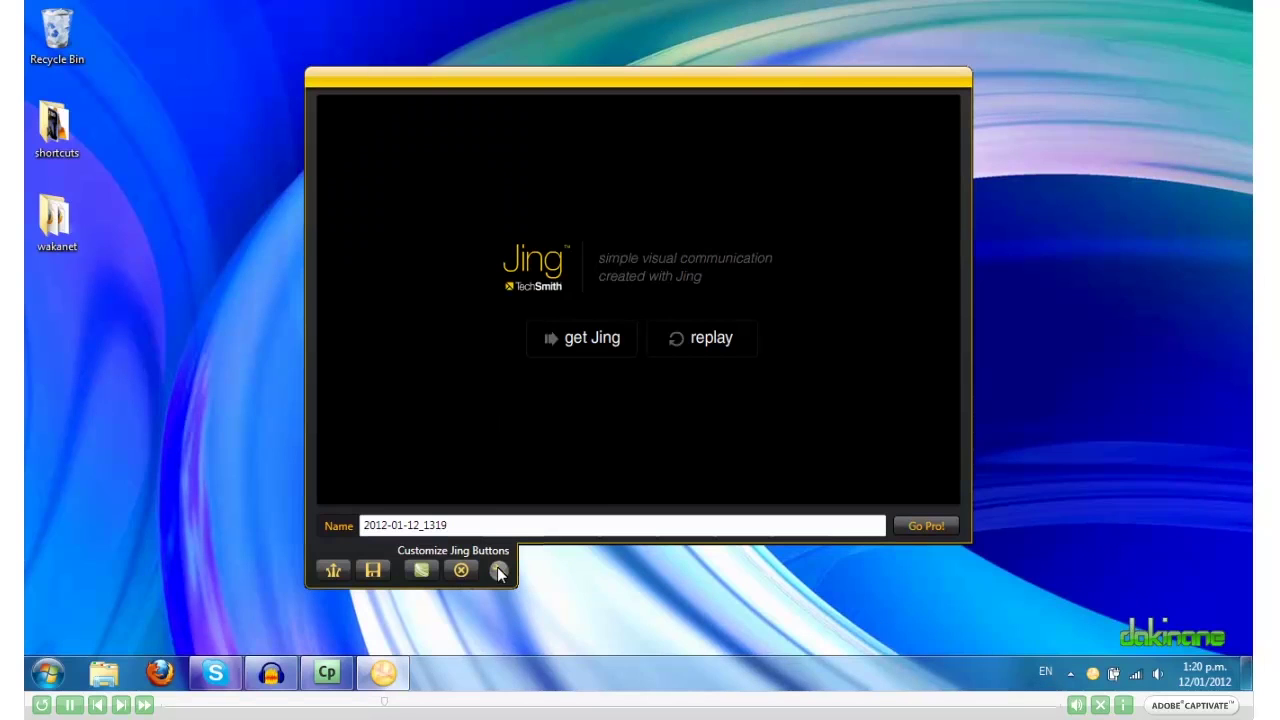
# - Share the video to Screencast.com and open its share page from the Capture Sent link
pyautogui.click(331, 569)
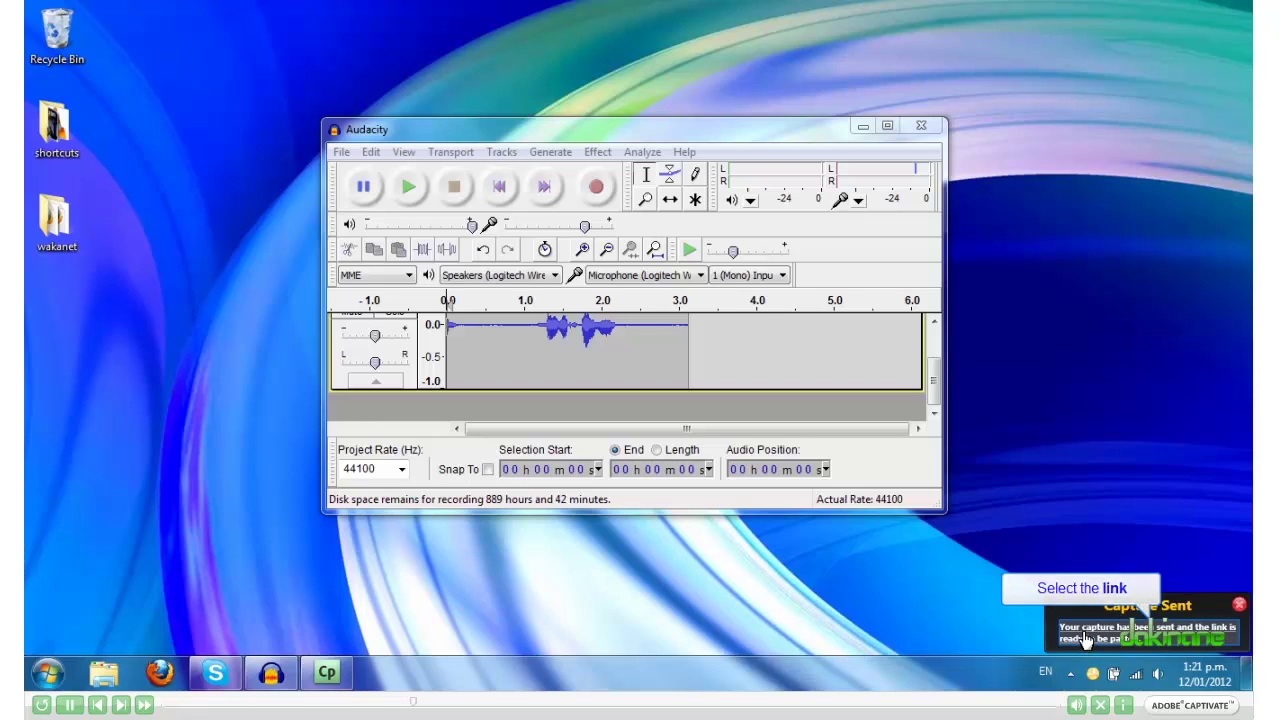
pyautogui.click(1085, 637)
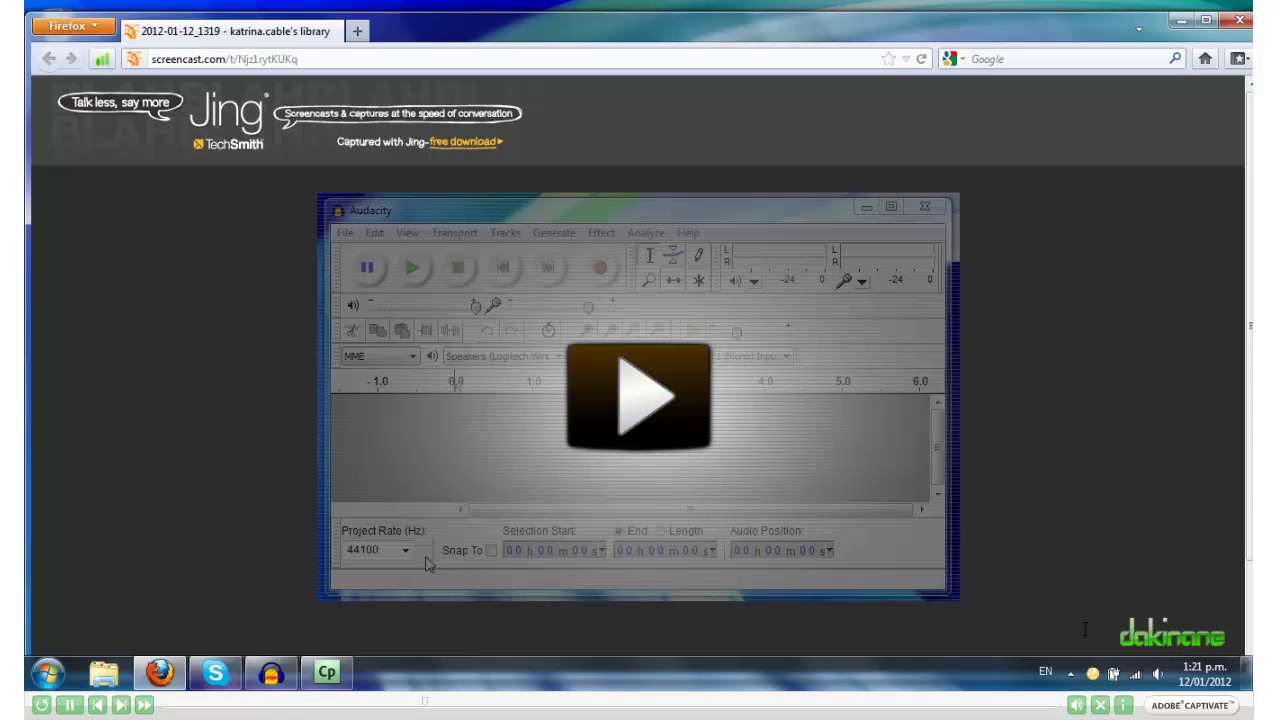
pyautogui.click(309, 62)
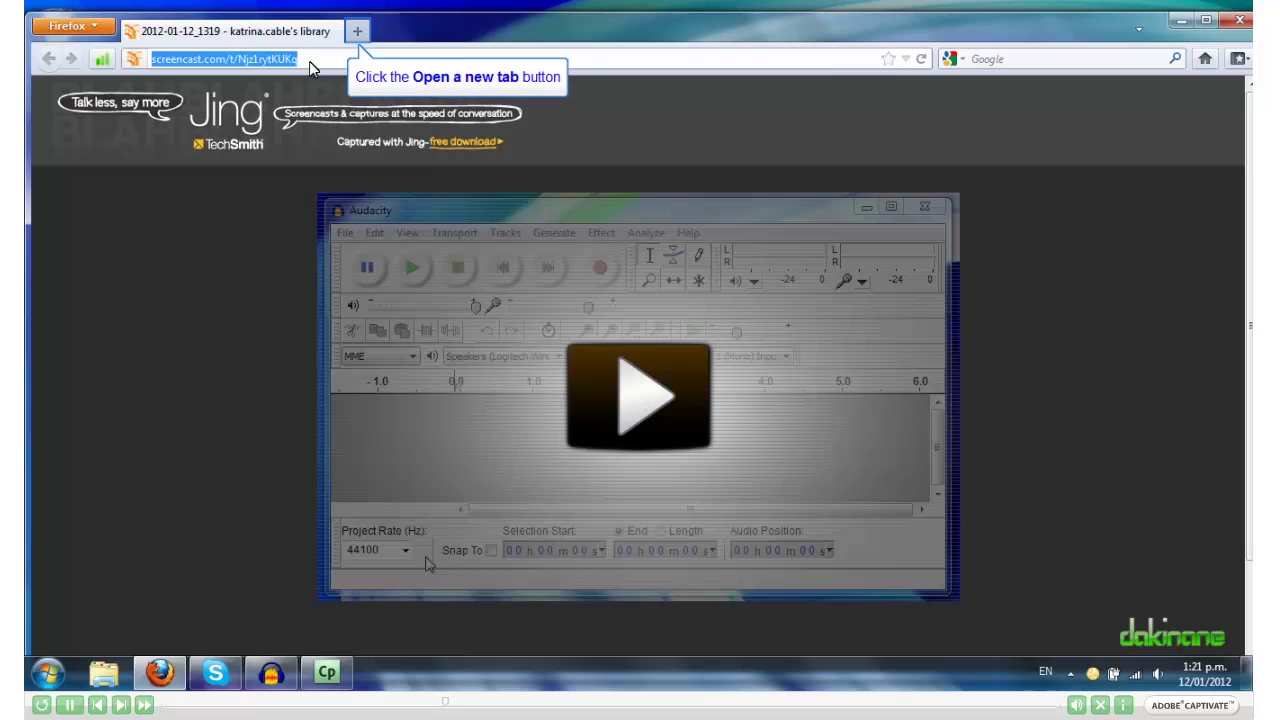
# - Load the screencast.com home page in a new Firefox tab
pyautogui.click(356, 35)
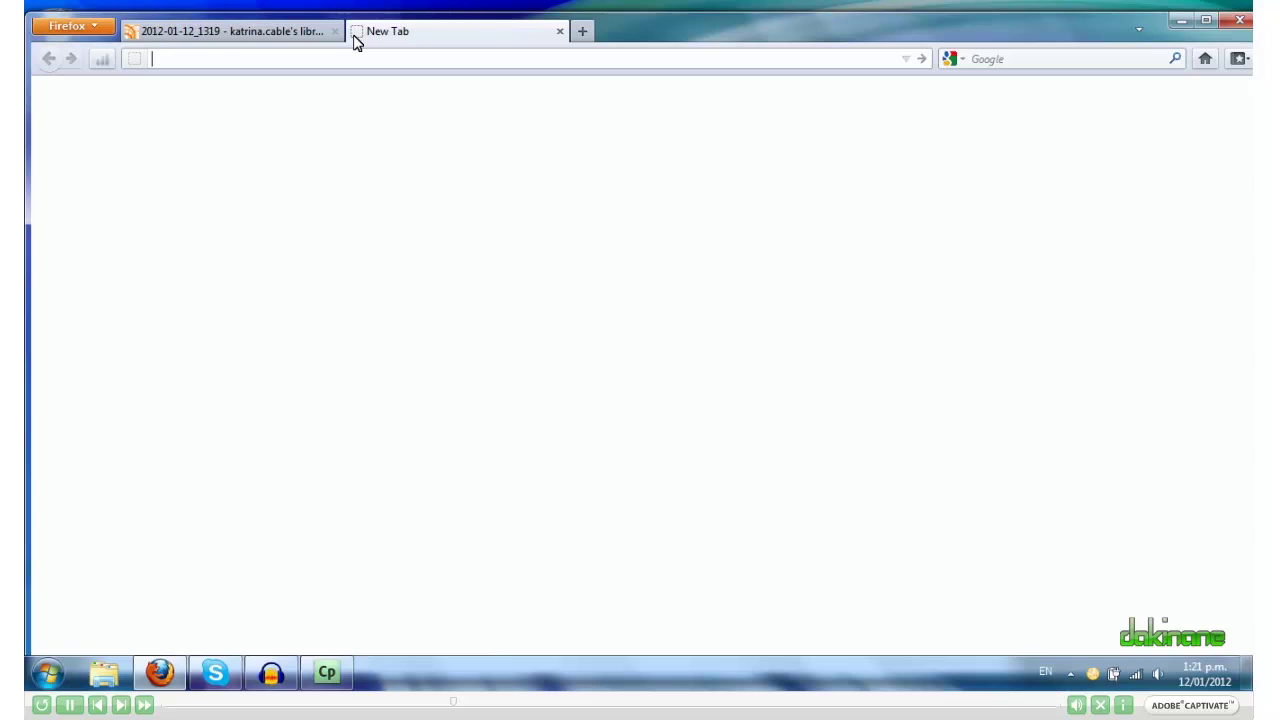
pyautogui.write('scre')
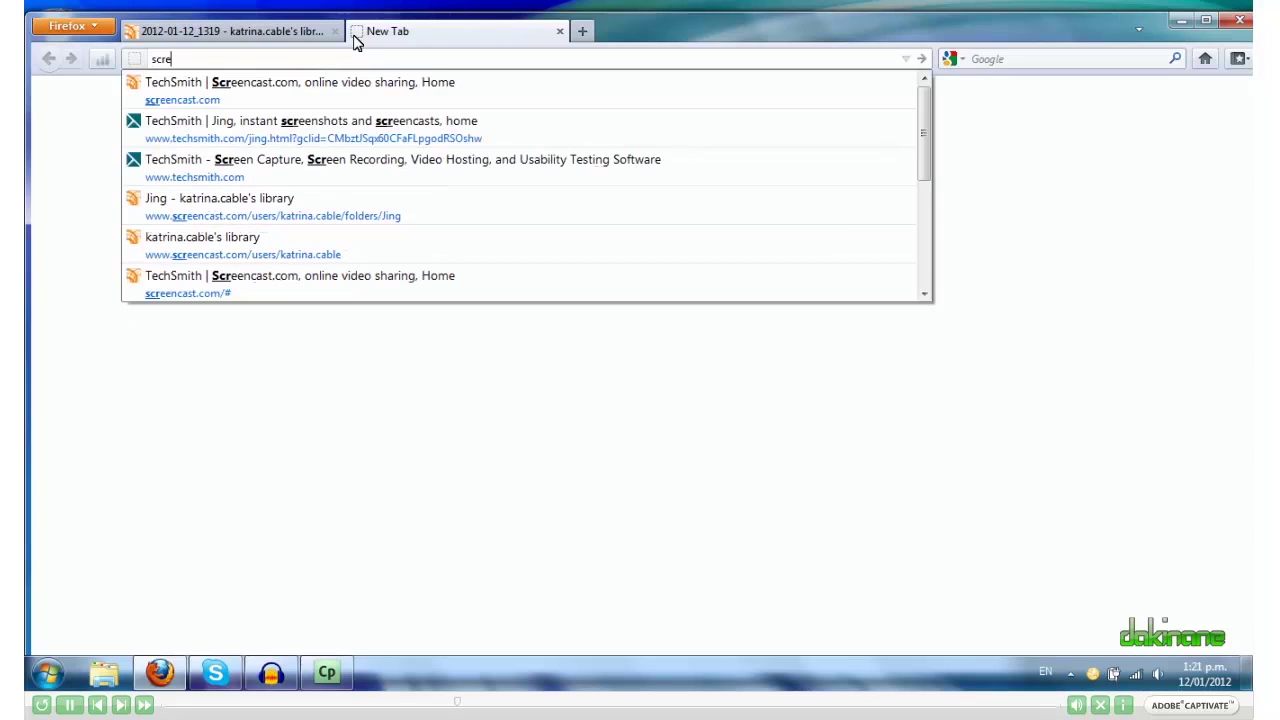
pyautogui.press('Down')
pyautogui.press('Return')
# - Fill in the saved katrina account email and its password on the sign-in form
pyautogui.write('katri')
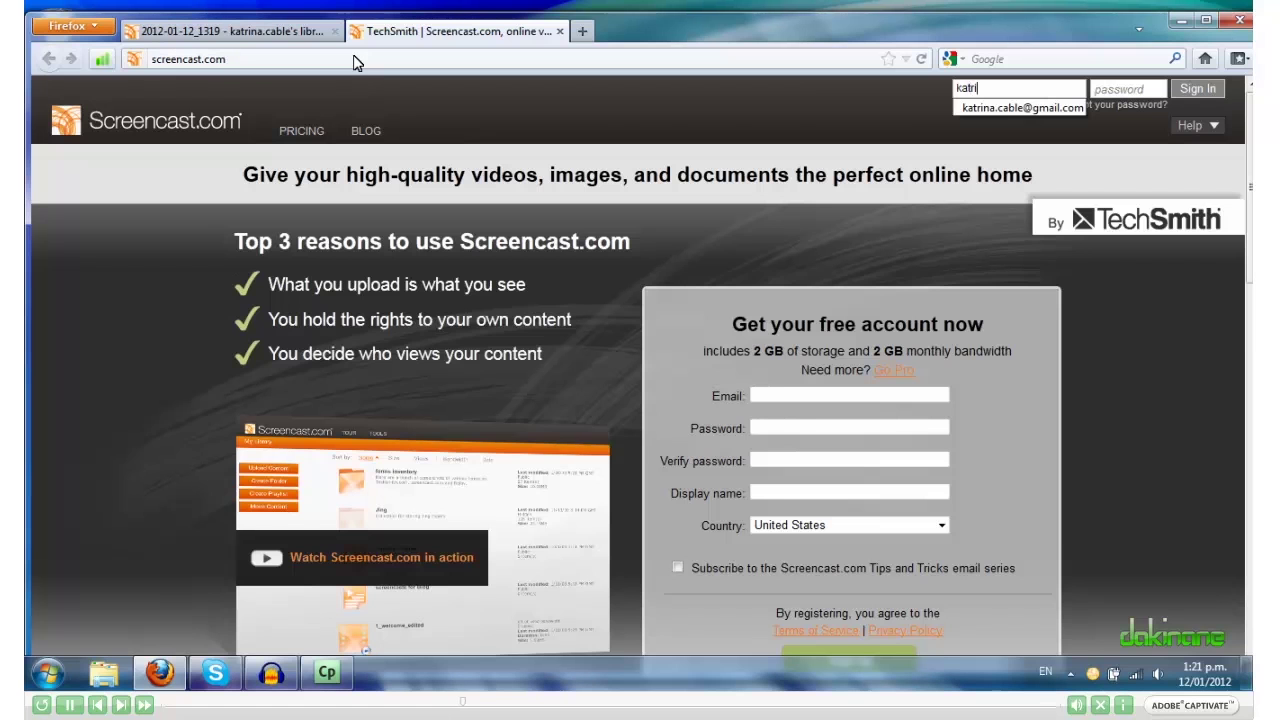
pyautogui.write('na')
pyautogui.press('Down')
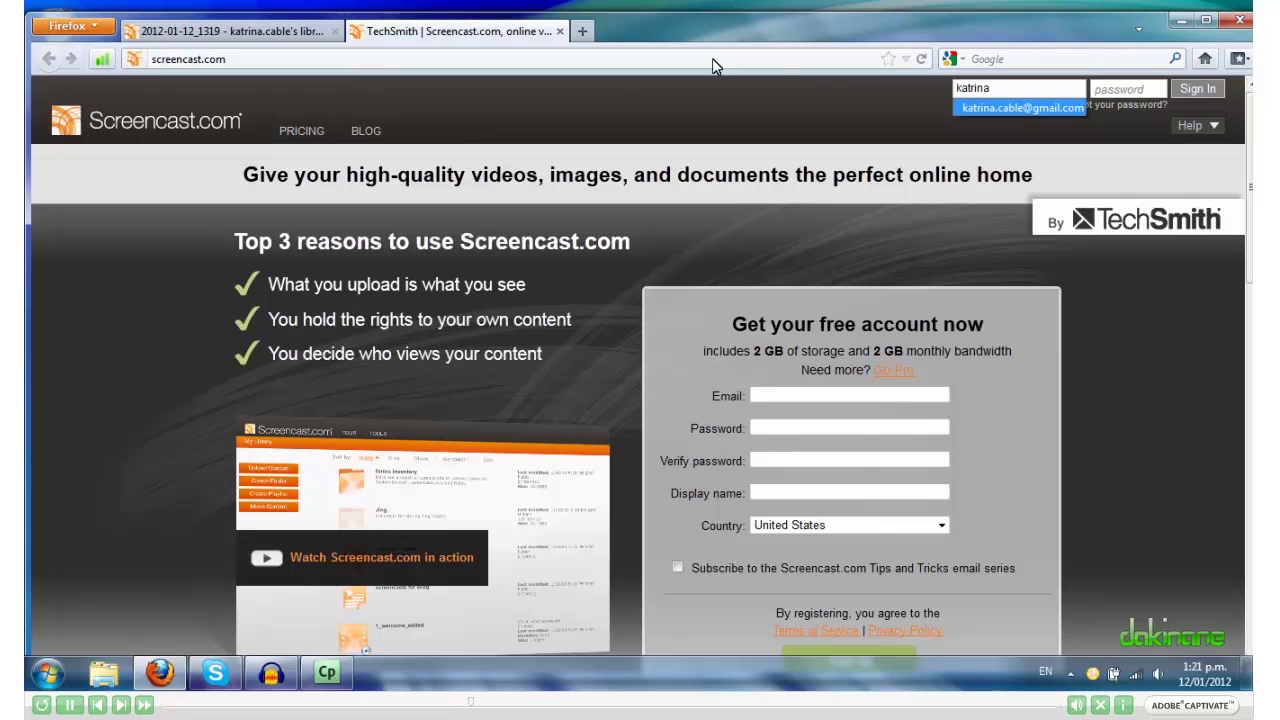
pyautogui.press('Tab')
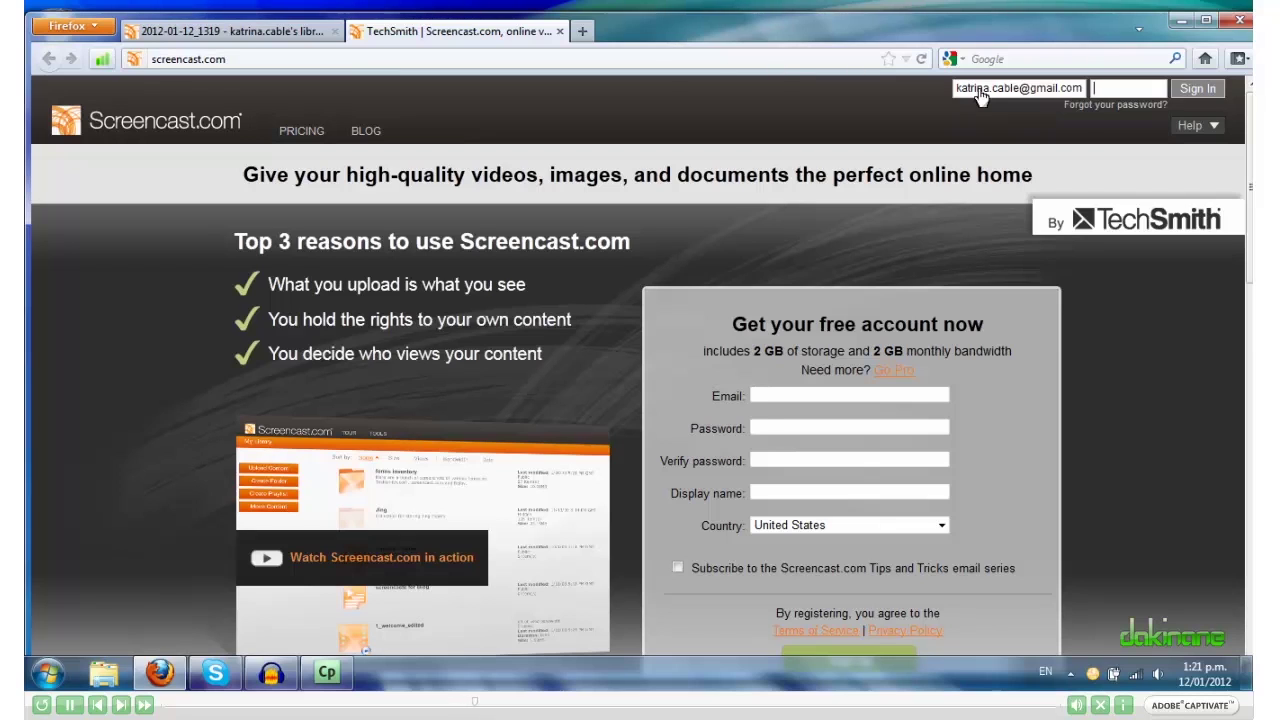
pyautogui.write('••••••••')
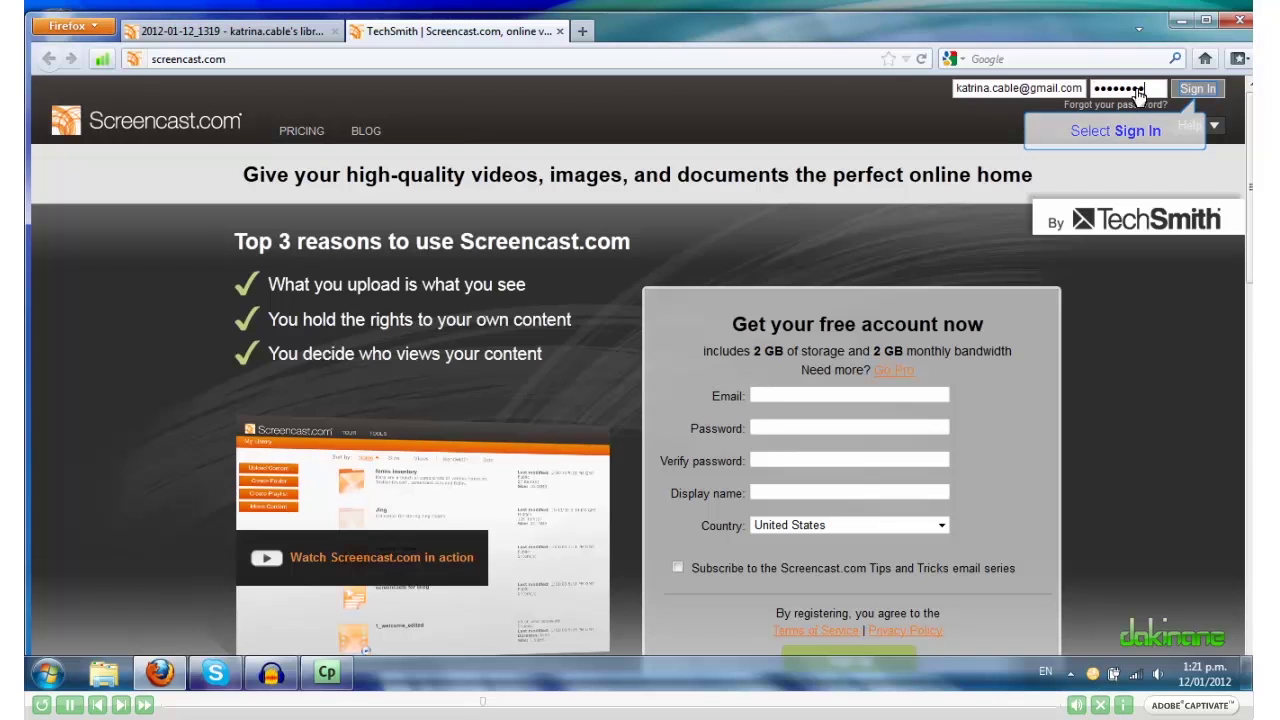
# - Sign in, dismiss the remember-password bar, and open the Jing folder in My Library
pyautogui.click(1197, 89)
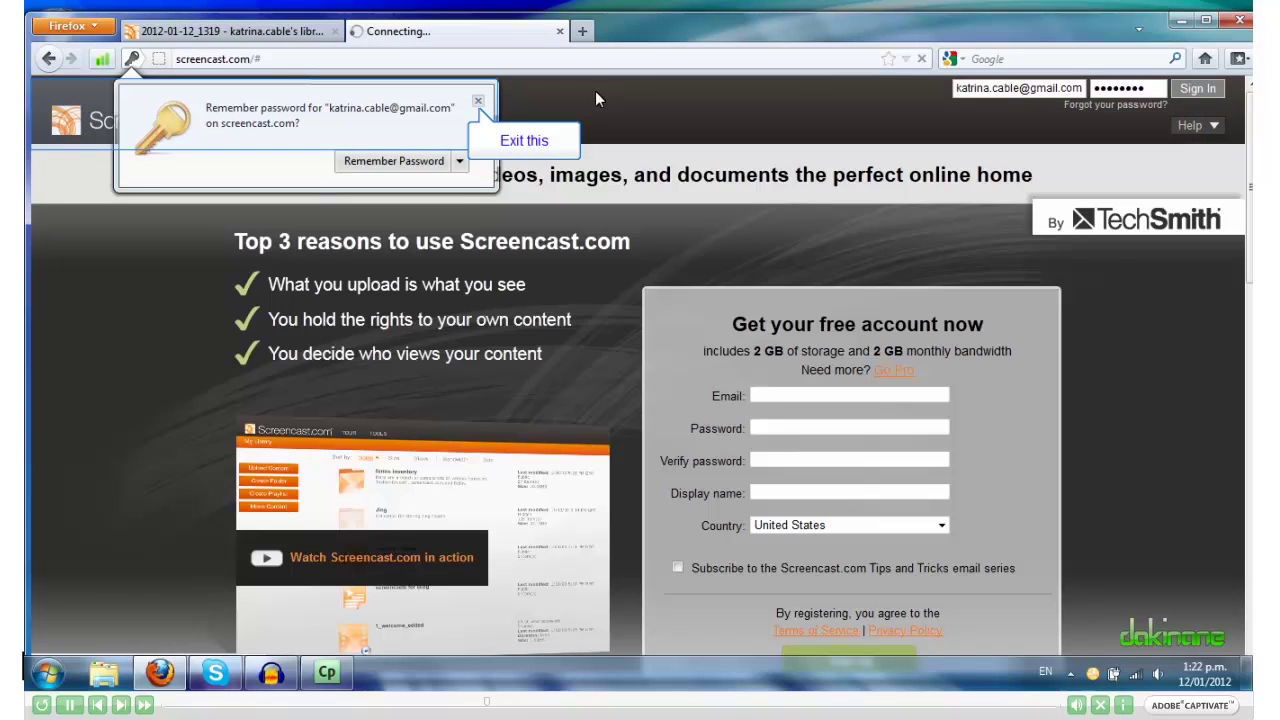
pyautogui.click(478, 101)
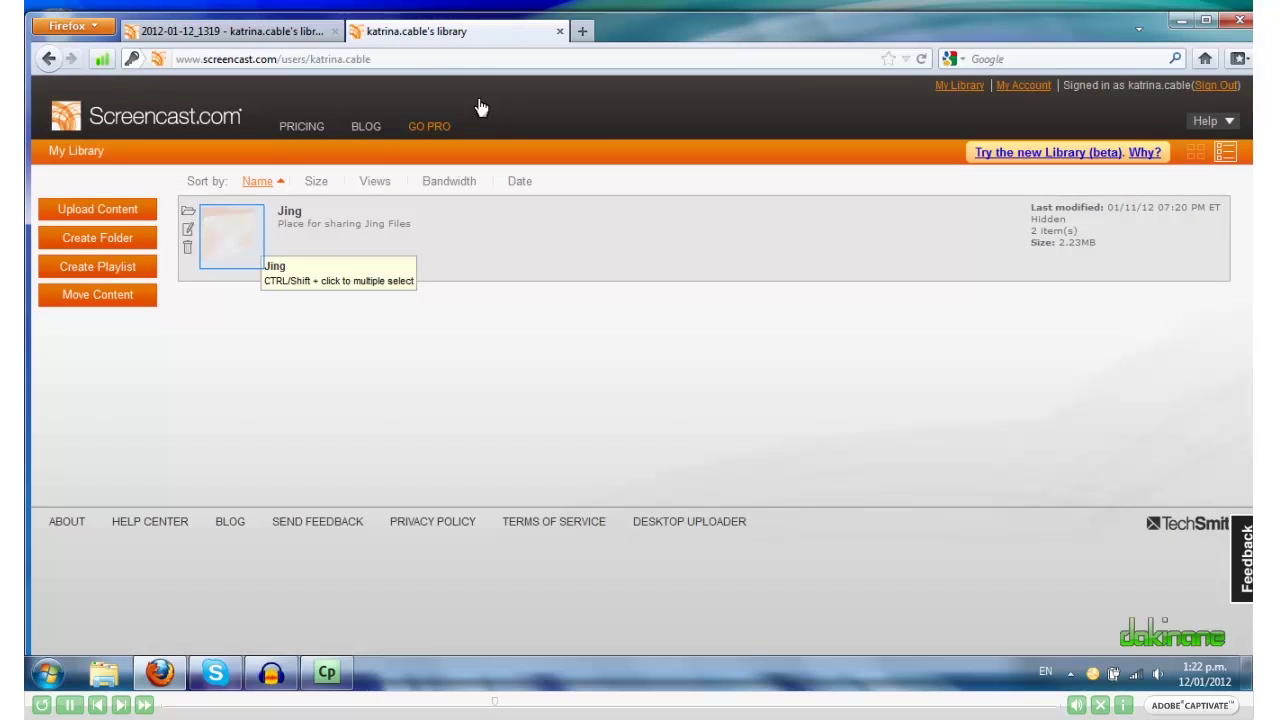
pyautogui.click(237, 236)
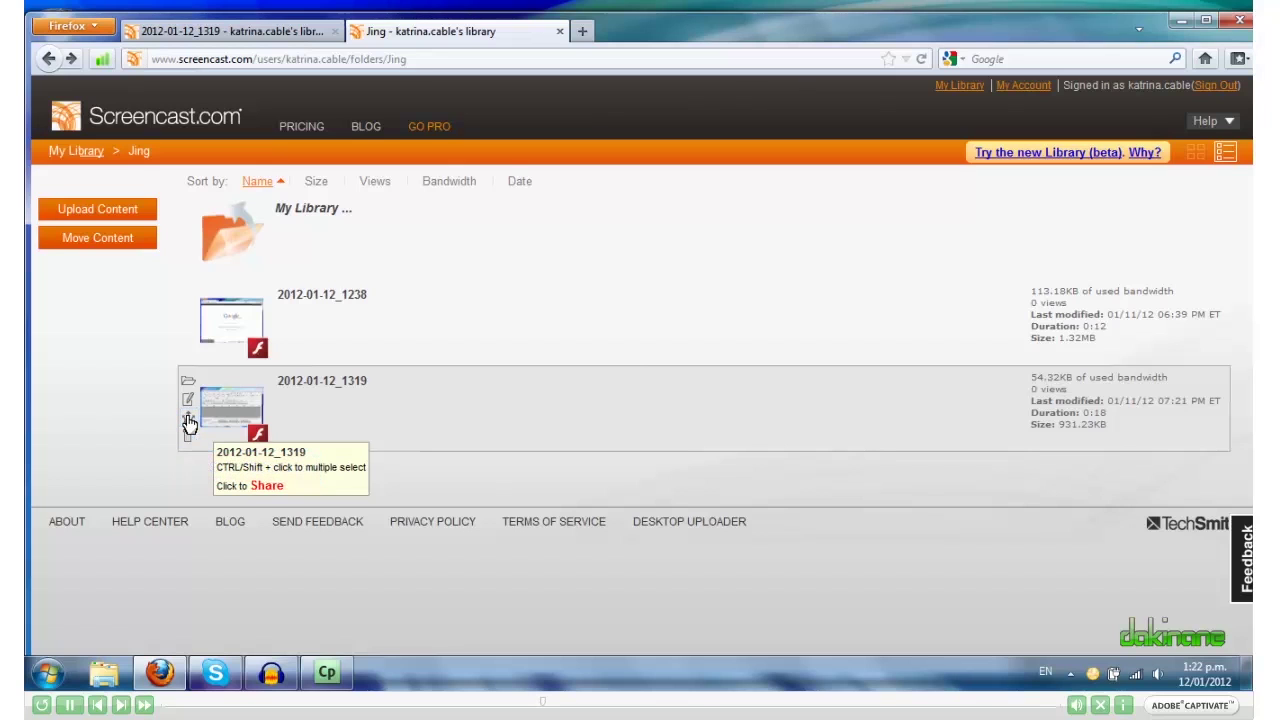
# - Copy the 2012-01-12_1319 video's Embed on your page HTML code, then close the share options
pyautogui.click(189, 424)
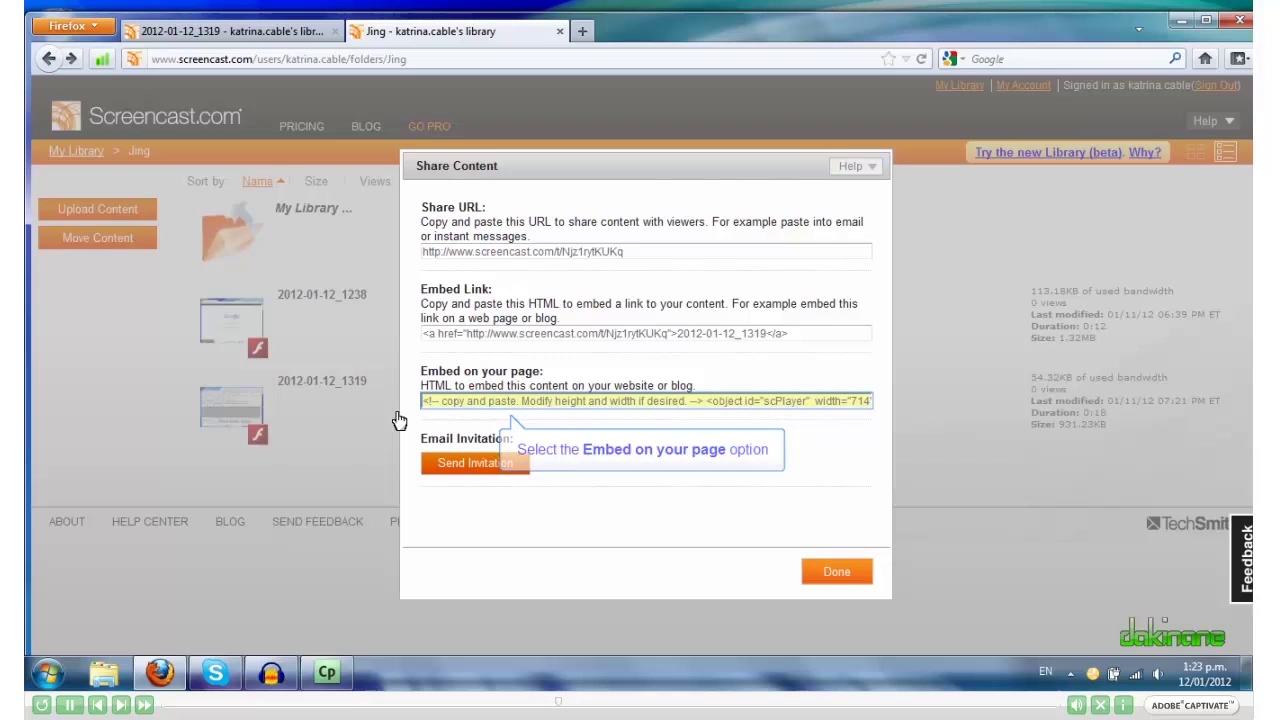
pyautogui.click(495, 406)
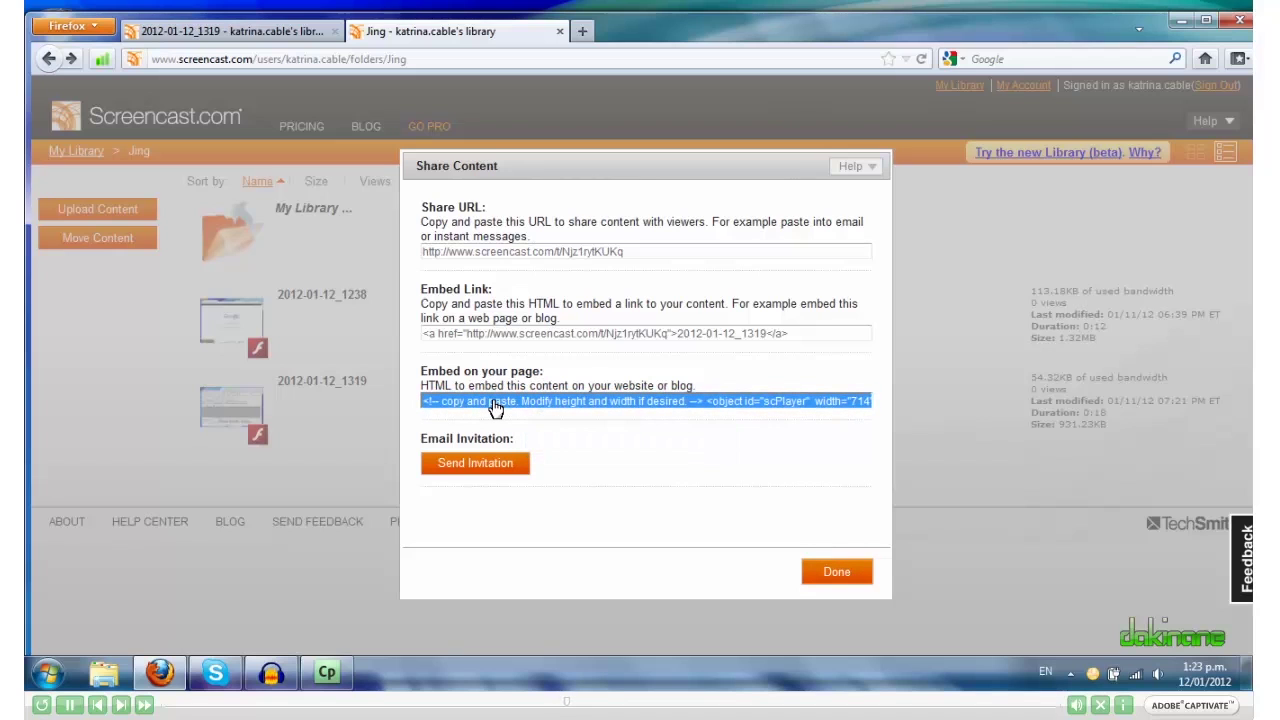
pyautogui.rightClick(495, 406)
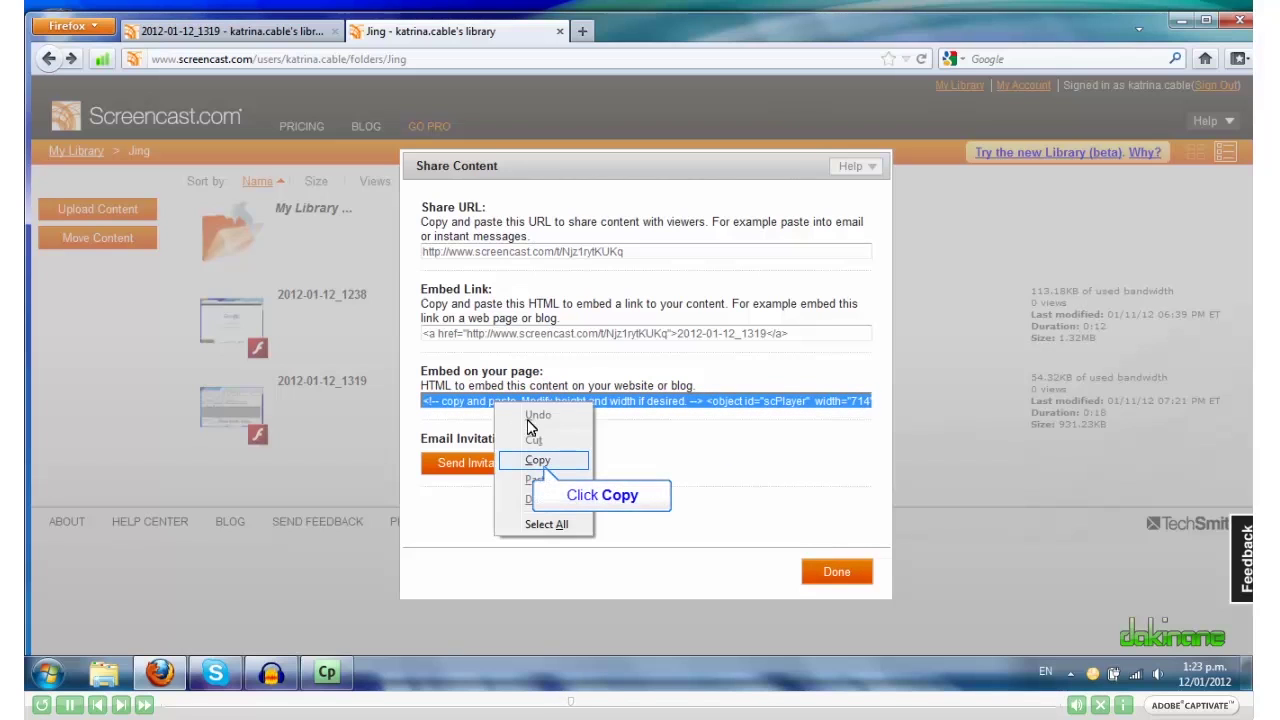
pyautogui.click(538, 462)
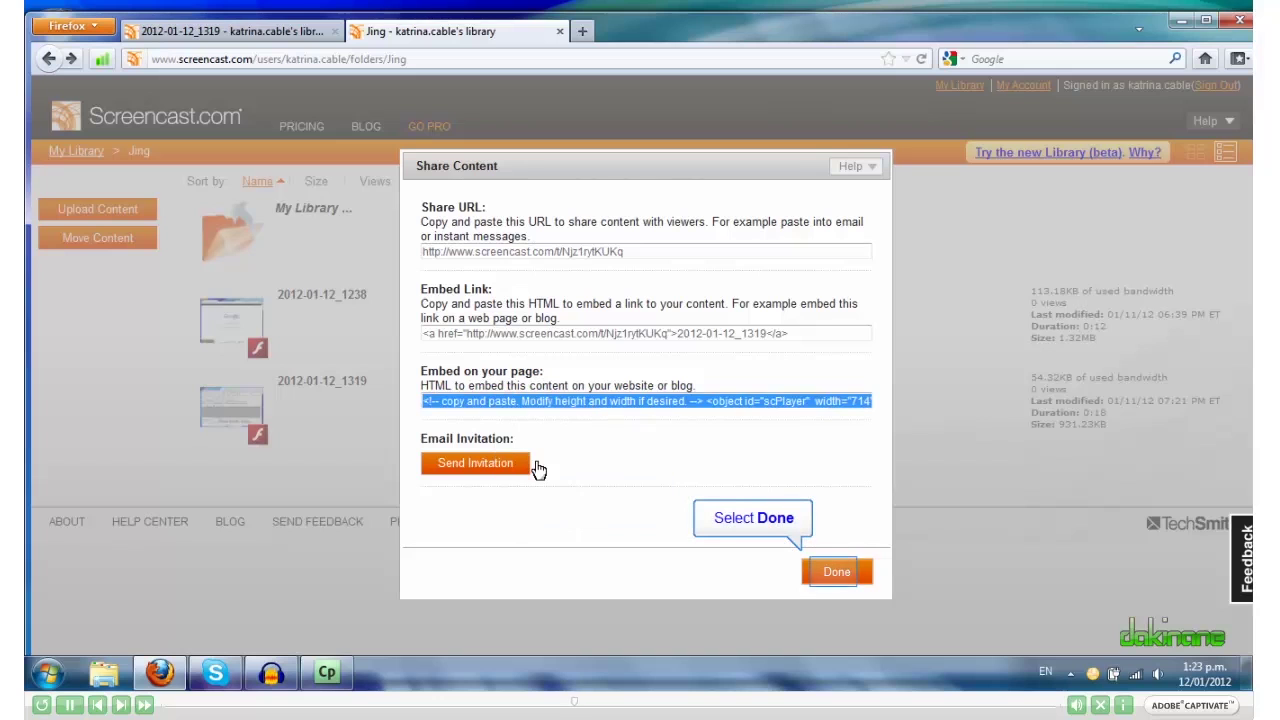
pyautogui.click(835, 573)
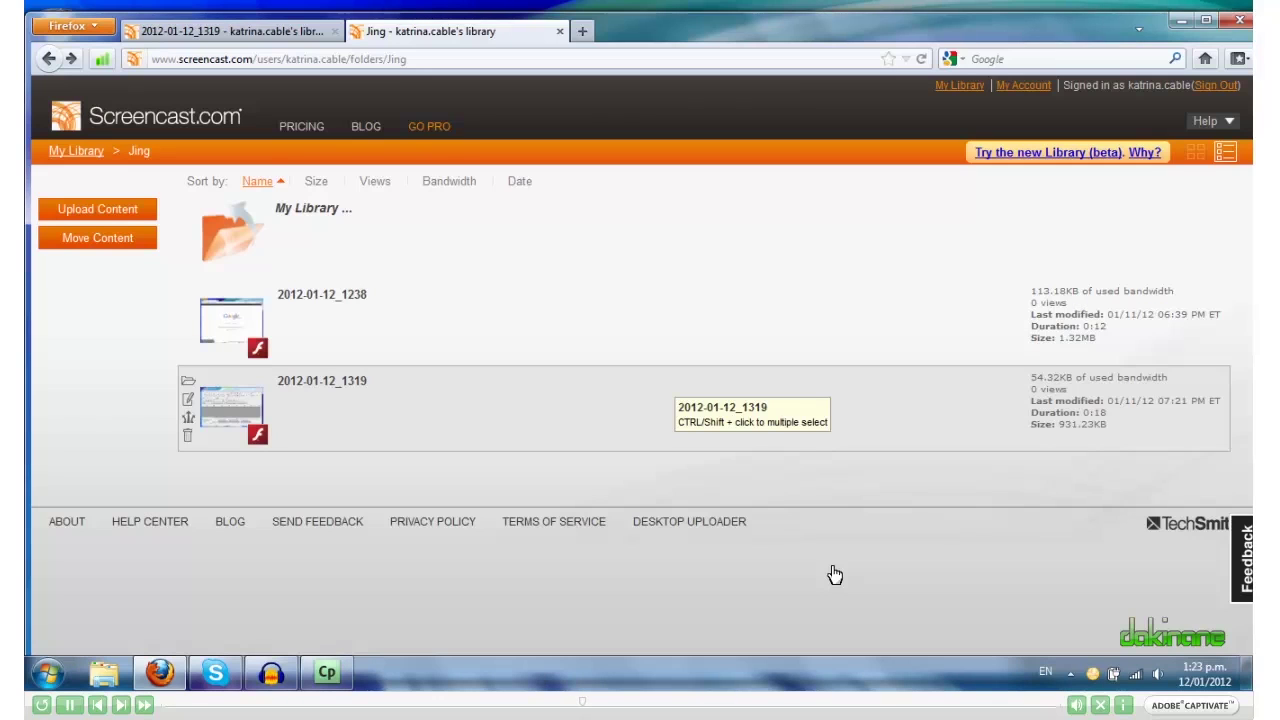